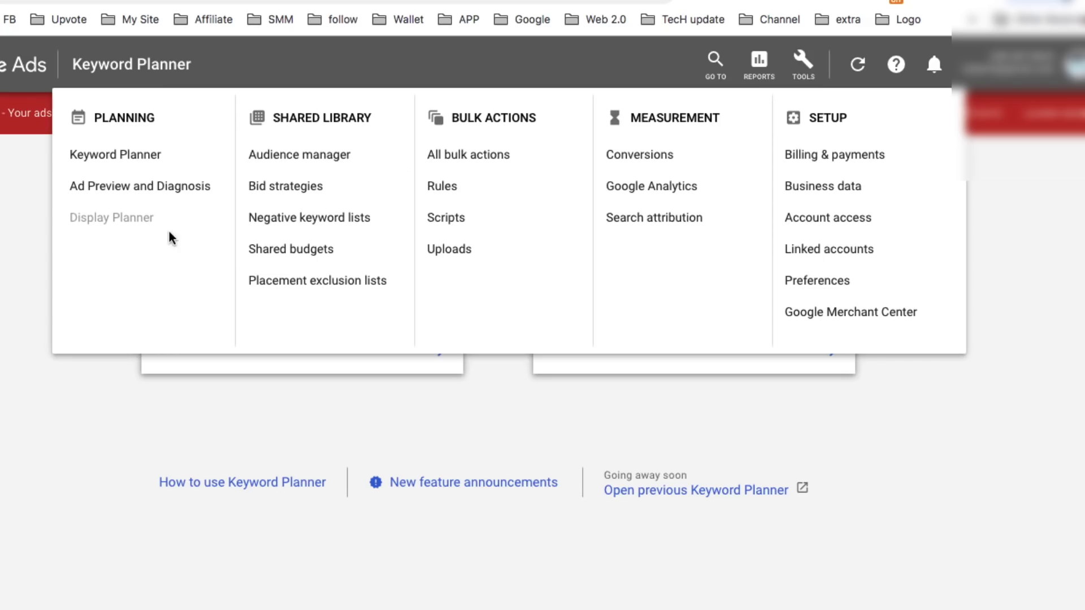
Open Keyword Planner and find new keyword ideas for the term "pubg"
{"action": "left_click", "coordinate": [123, 161]}
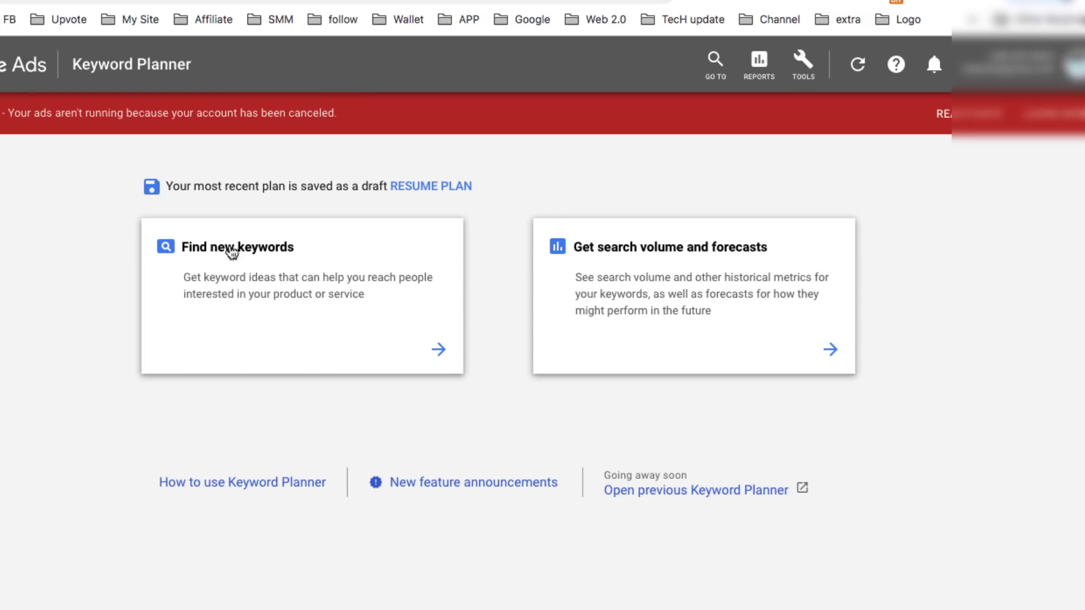
{"action": "left_click", "coordinate": [438, 348]}
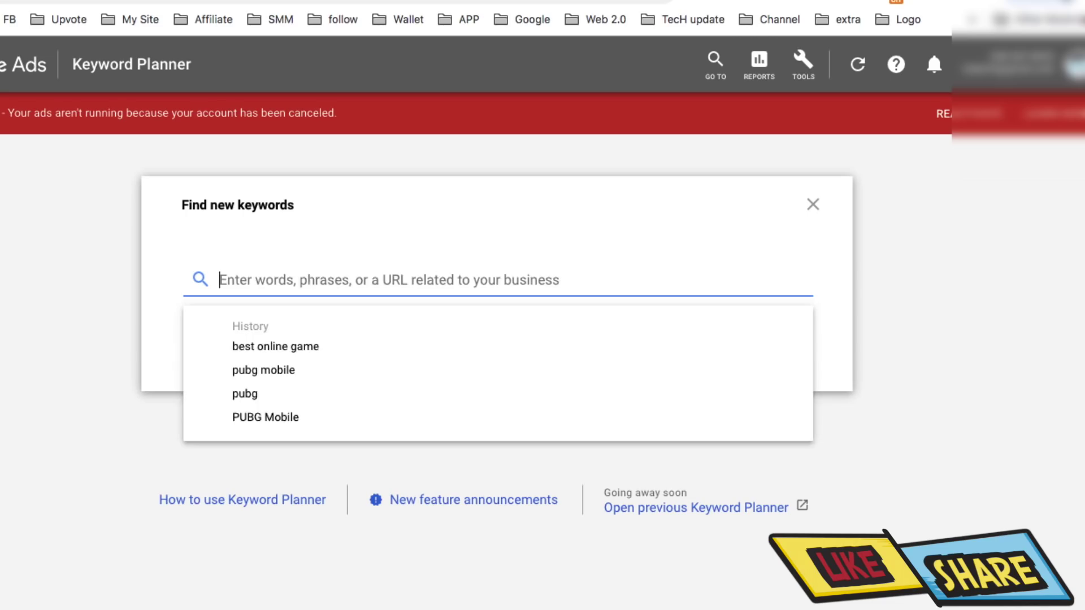
{"action": "type", "text": "pubg"}
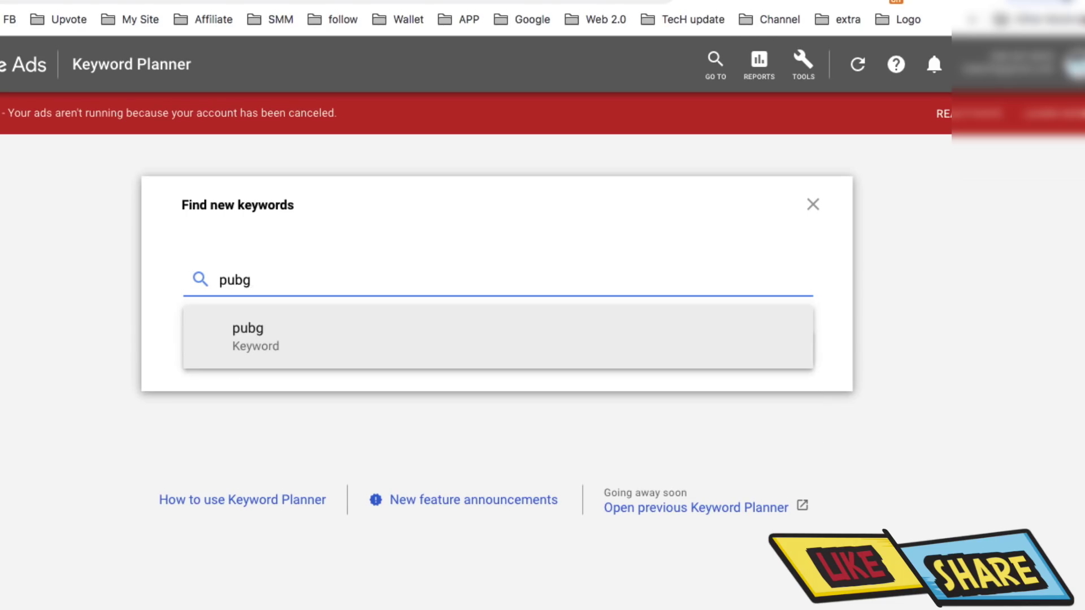
{"action": "key", "text": "Return"}
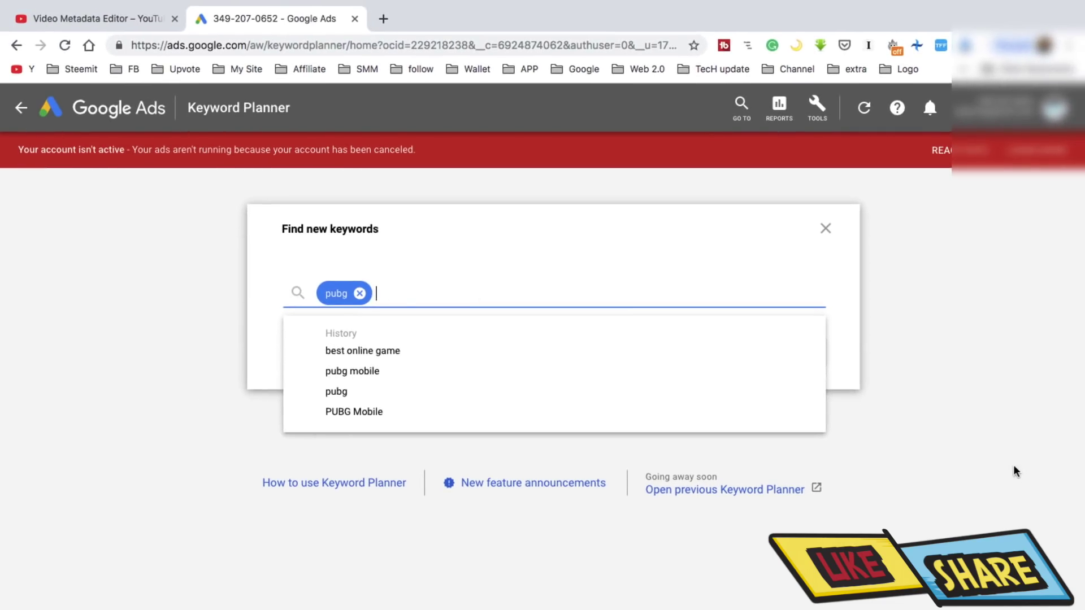
{"action": "left_click", "coordinate": [1015, 472]}
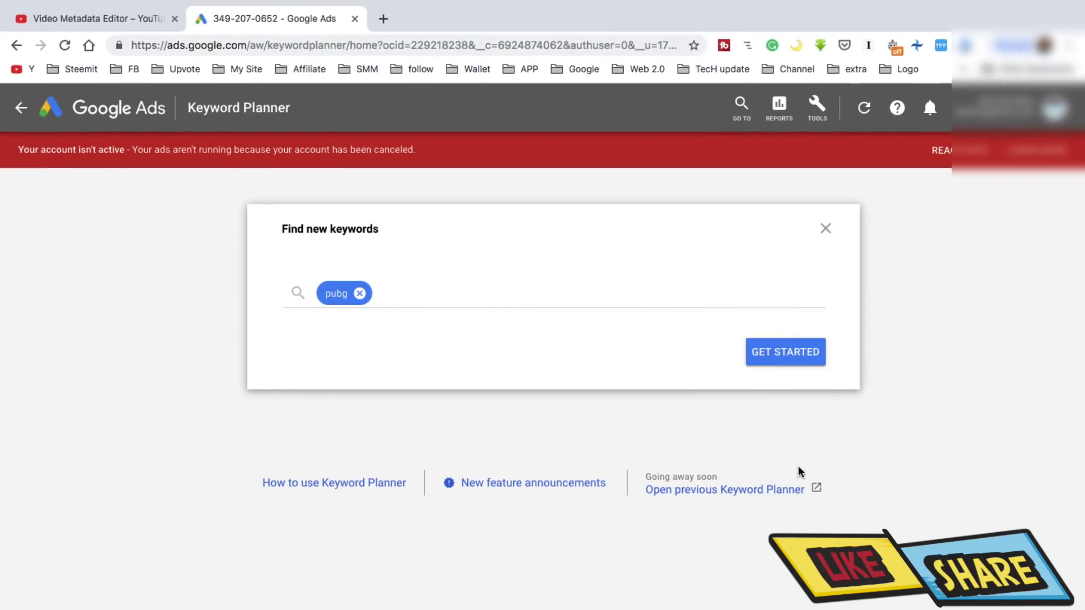
{"action": "left_click", "coordinate": [789, 368]}
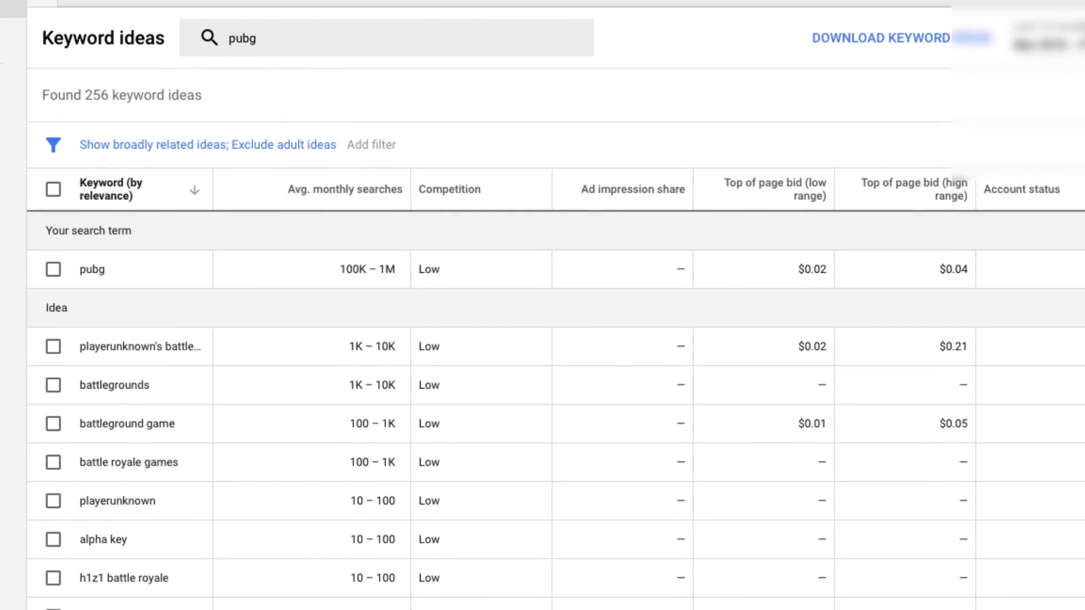
Examine the average monthly searches and competition of the "pubg" keyword ideas
{"action": "scroll", "coordinate": [446, 294], "scroll_direction": "down", "scroll_amount": 1}
{"action": "scroll", "coordinate": [454, 366], "scroll_direction": "down", "scroll_amount": 2}
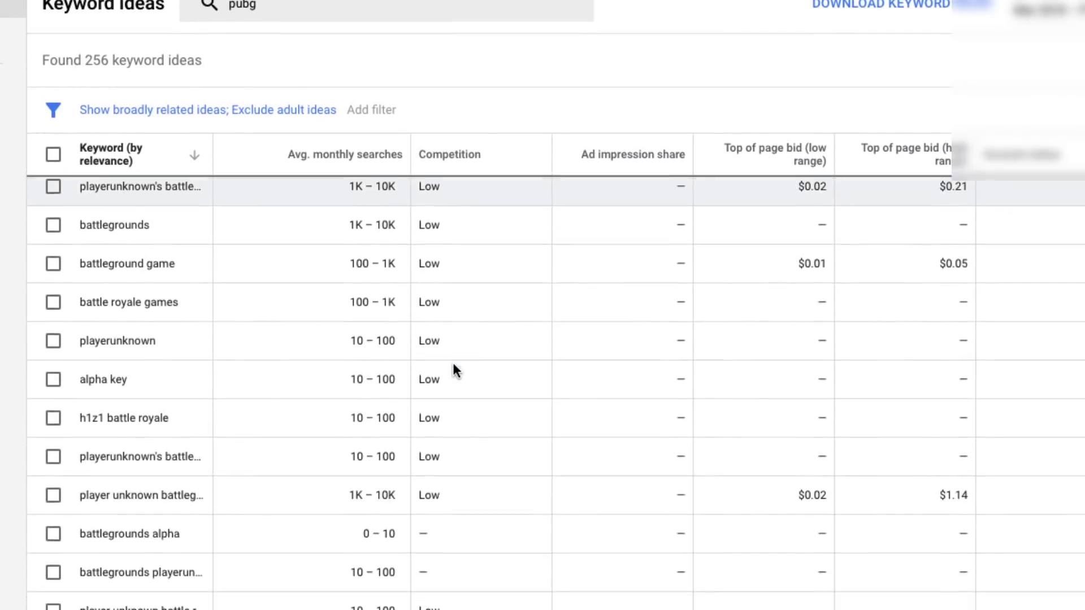
{"action": "scroll", "coordinate": [454, 366], "scroll_direction": "up", "scroll_amount": 3}
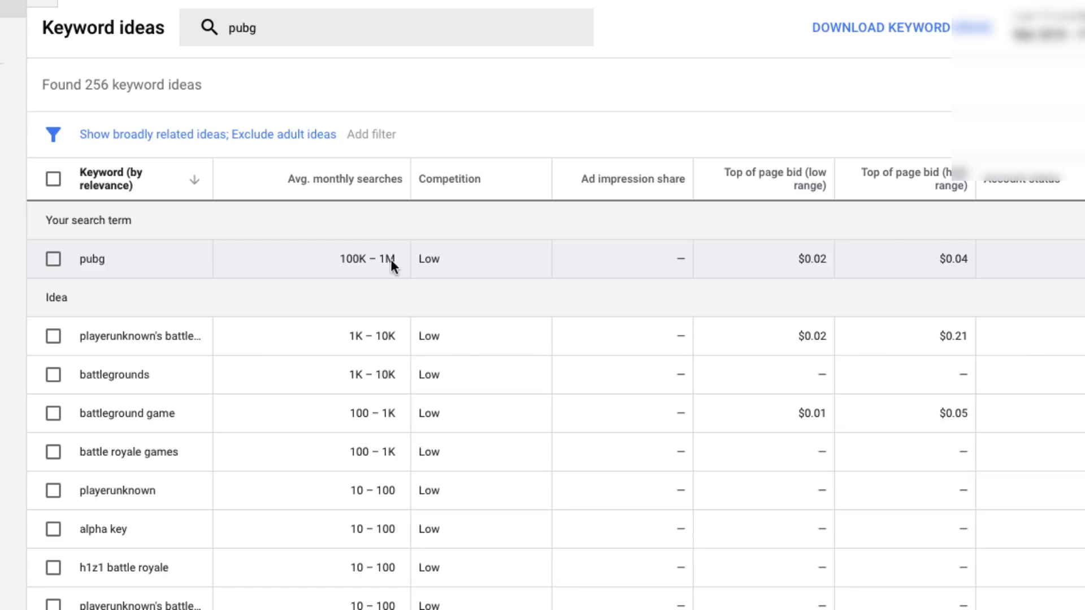
{"action": "mouse_move", "coordinate": [446, 185]}
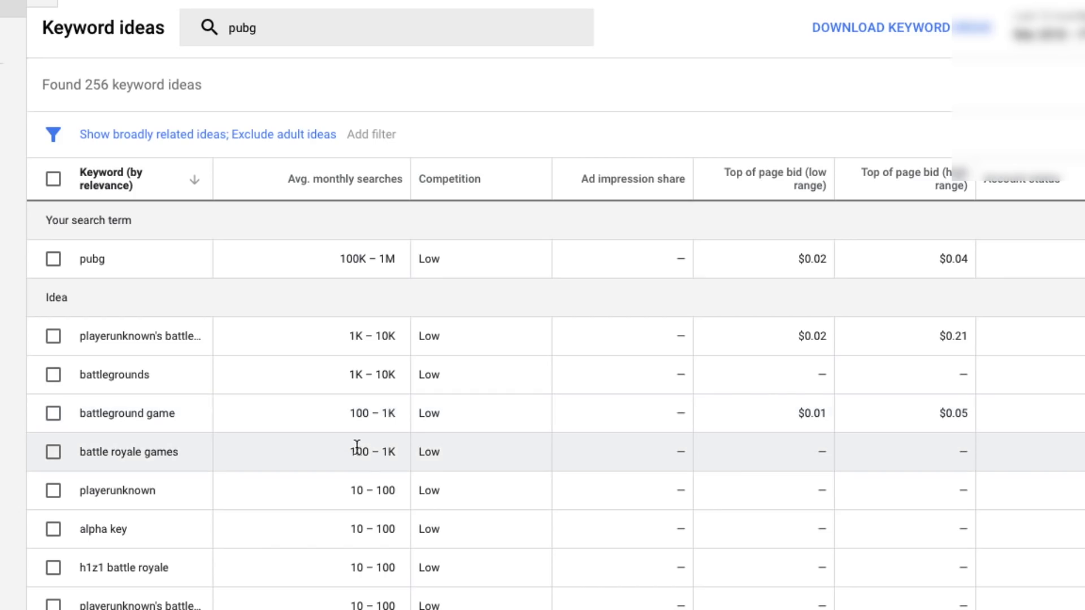
{"action": "scroll", "coordinate": [386, 457], "scroll_direction": "down", "scroll_amount": 5}
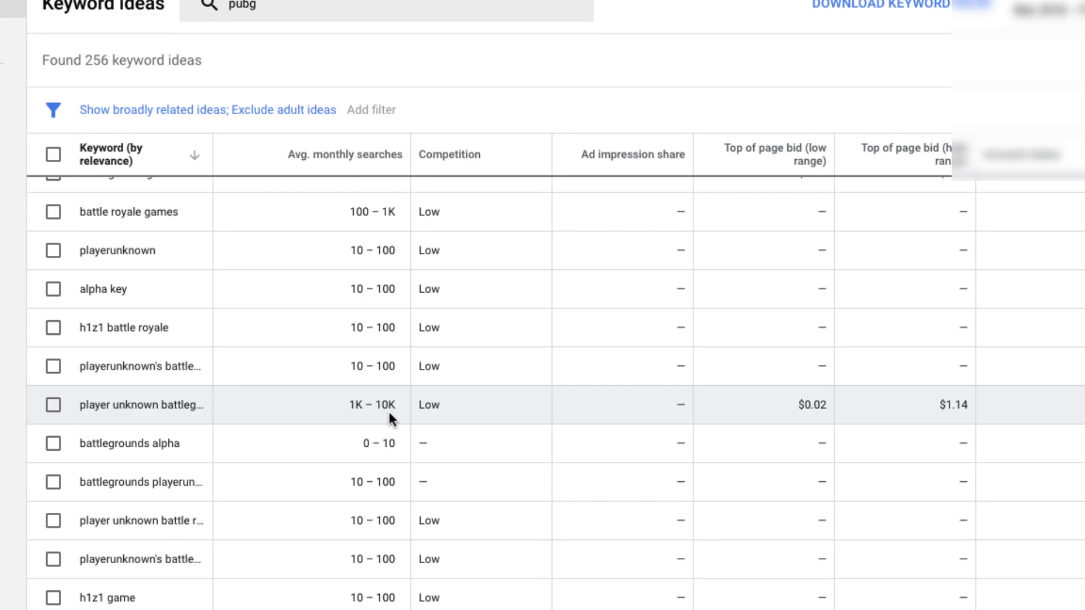
{"action": "scroll", "coordinate": [389, 412], "scroll_direction": "down", "scroll_amount": 4}
{"action": "scroll", "coordinate": [376, 316], "scroll_direction": "up", "scroll_amount": 5}
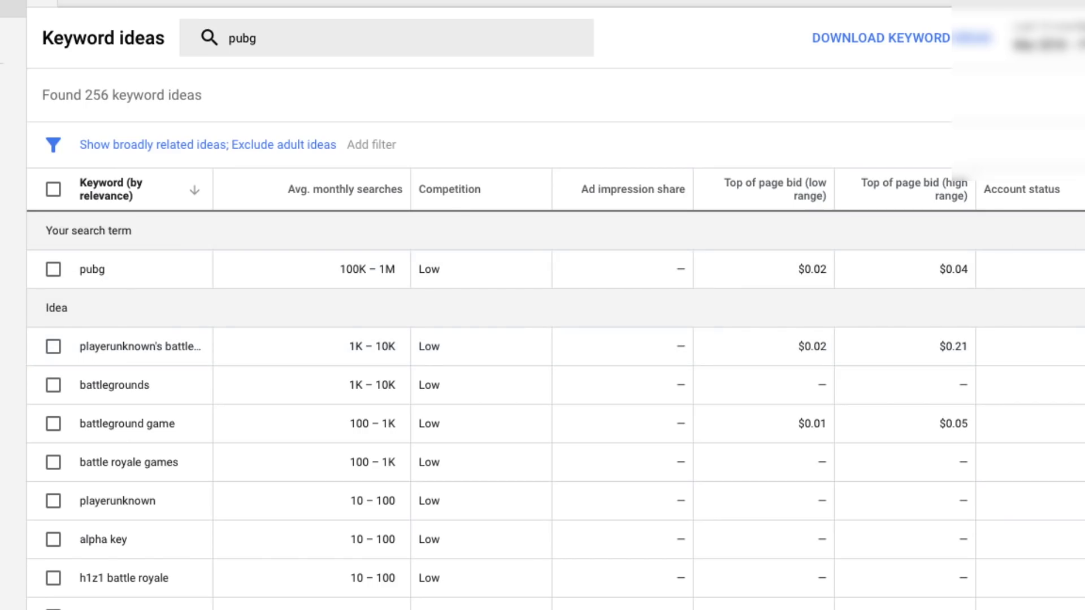
Copy the keyword "pubg" from the ideas list and add it to the video's tags in YouTube Studio
{"action": "left_click_drag", "start_coordinate": [80, 270], "coordinate": [104, 273]}
{"action": "key", "text": "ctrl+c"}
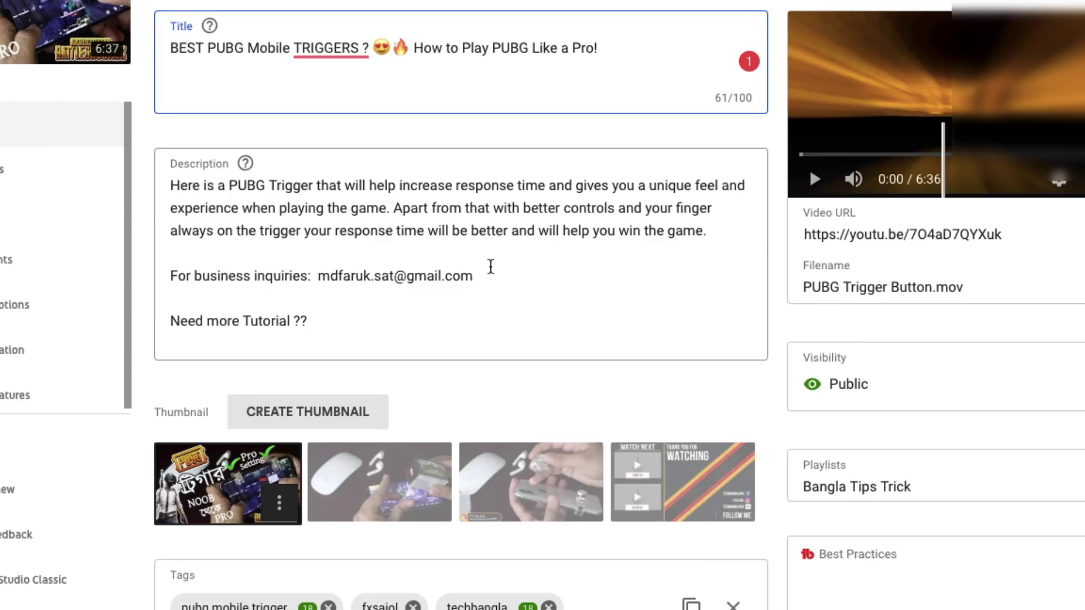
{"action": "scroll", "coordinate": [491, 266], "scroll_direction": "down", "scroll_amount": 3}
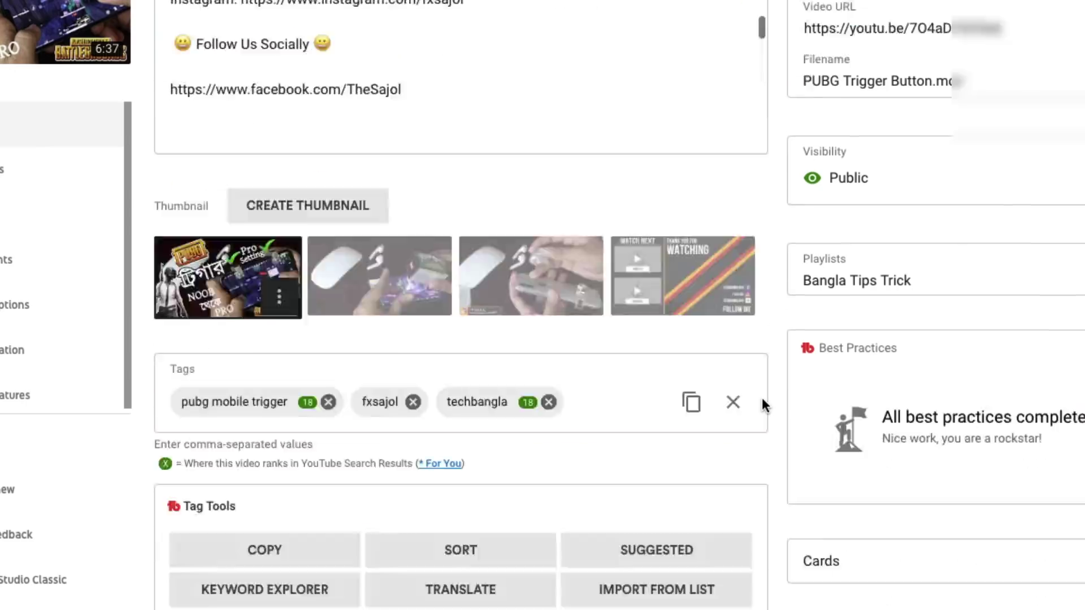
{"action": "scroll", "coordinate": [762, 398], "scroll_direction": "down", "scroll_amount": 3}
{"action": "left_click", "coordinate": [589, 198]}
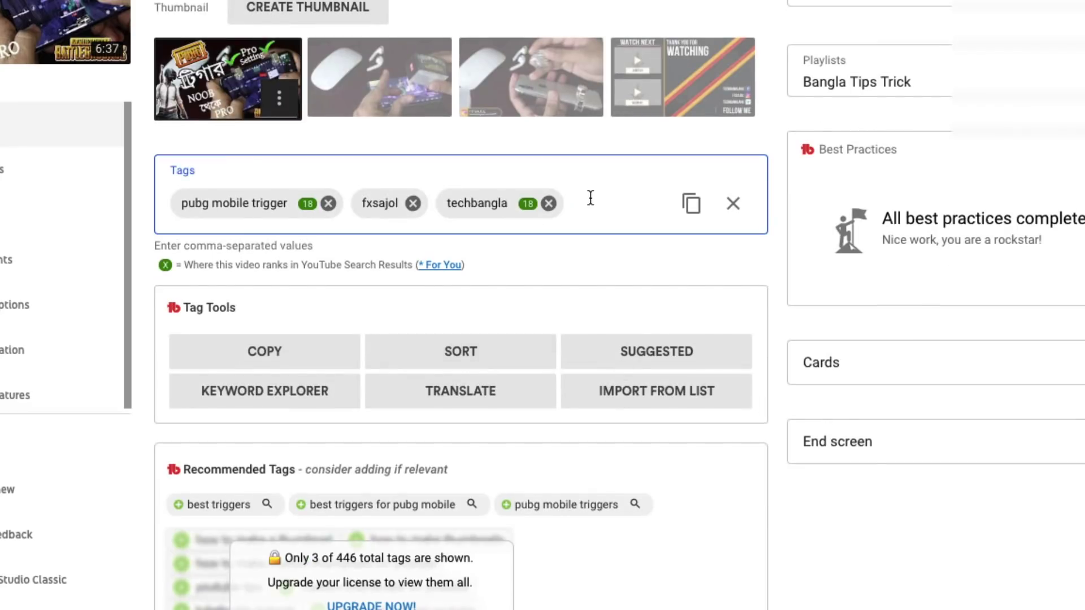
{"action": "key", "text": "ctrl+v"}
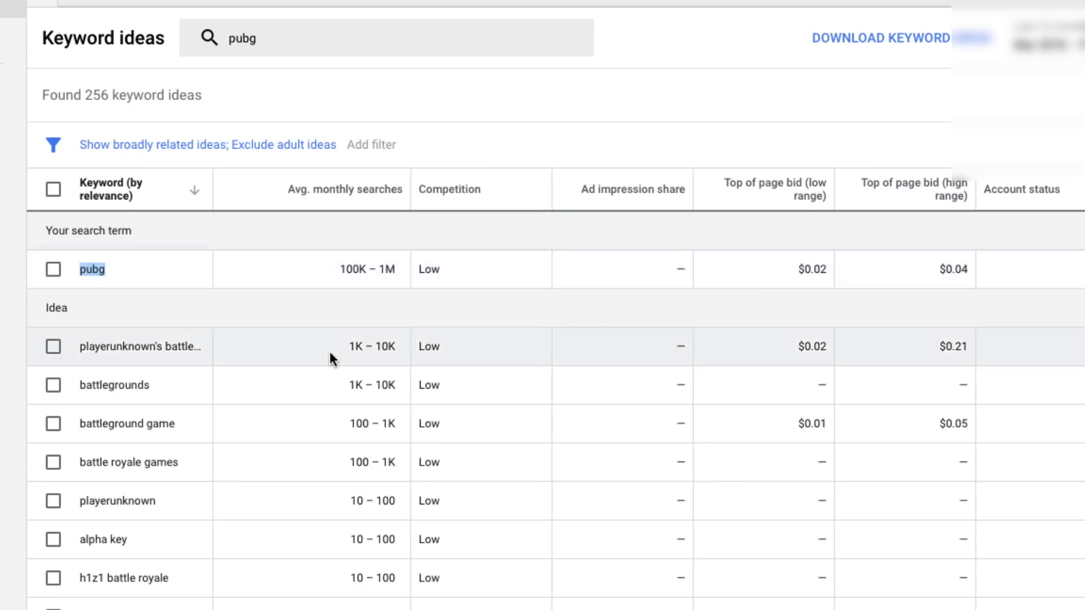
Pick the keyword "battlegrounds" from the Keyword Planner ideas and add it as a tag on the video in YouTube Studio
{"action": "scroll", "coordinate": [332, 358], "scroll_direction": "down", "scroll_amount": 3}
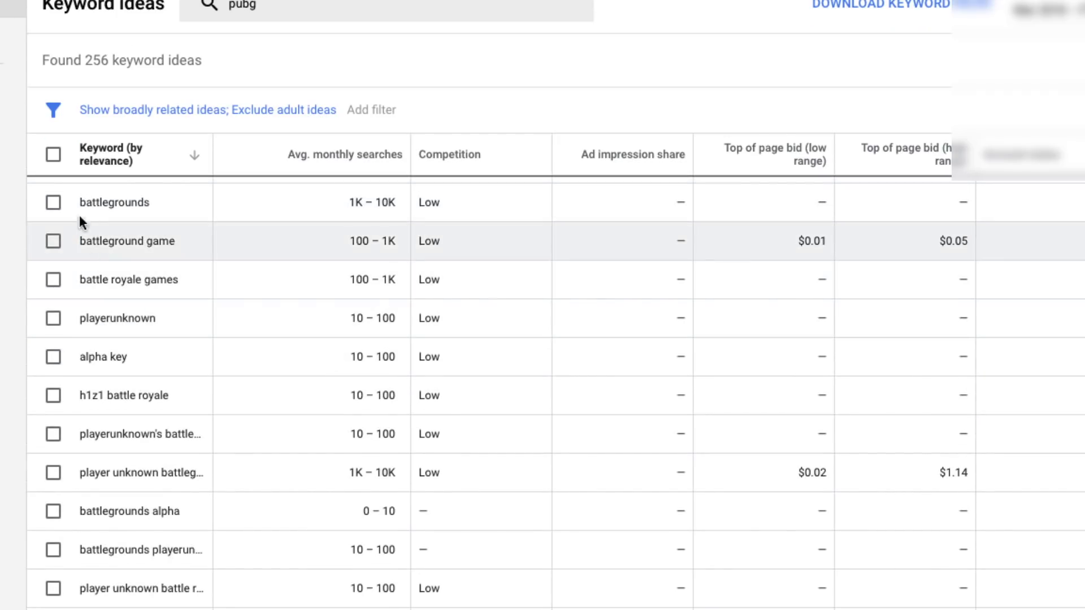
{"action": "left_click_drag", "start_coordinate": [81, 201], "coordinate": [140, 208]}
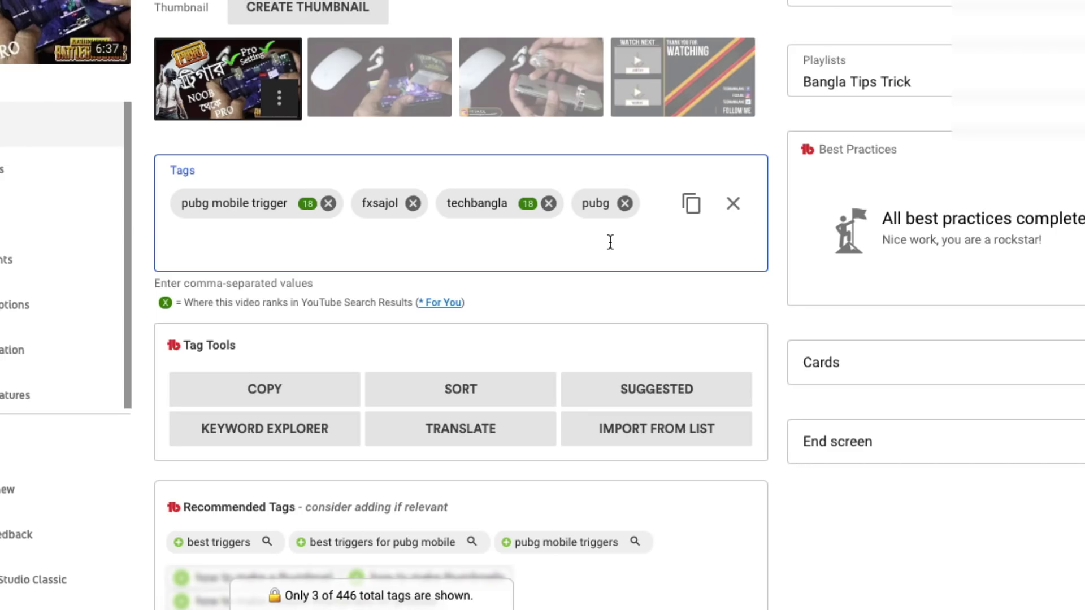
{"action": "type", "text": "battlegrounds"}
{"action": "key", "text": "Return"}
{"action": "scroll", "coordinate": [745, 367], "scroll_direction": "up", "scroll_amount": 1}
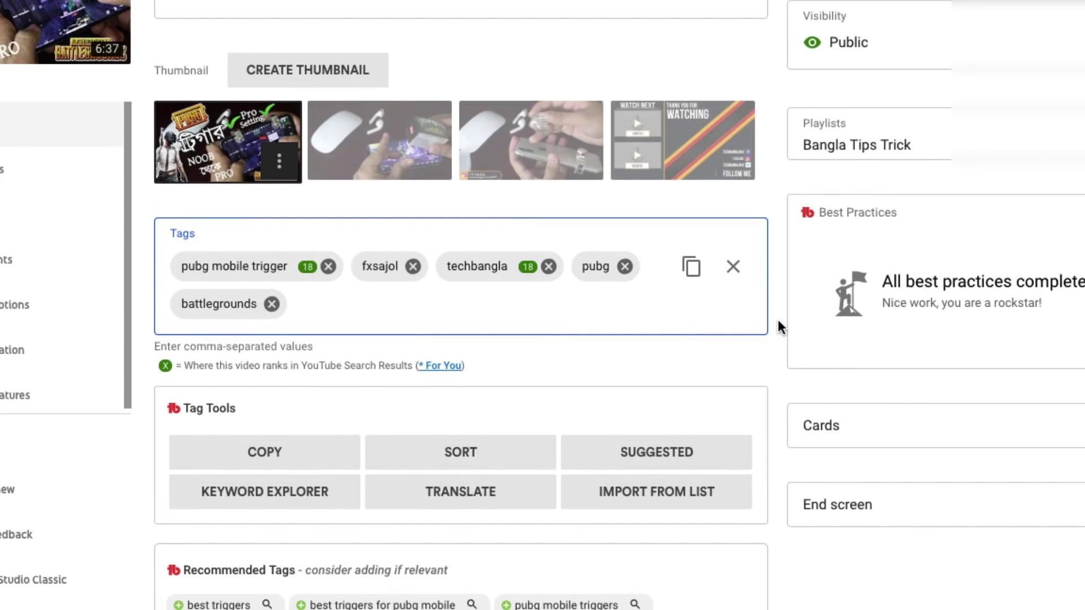
{"action": "scroll", "coordinate": [778, 319], "scroll_direction": "up", "scroll_amount": 5}
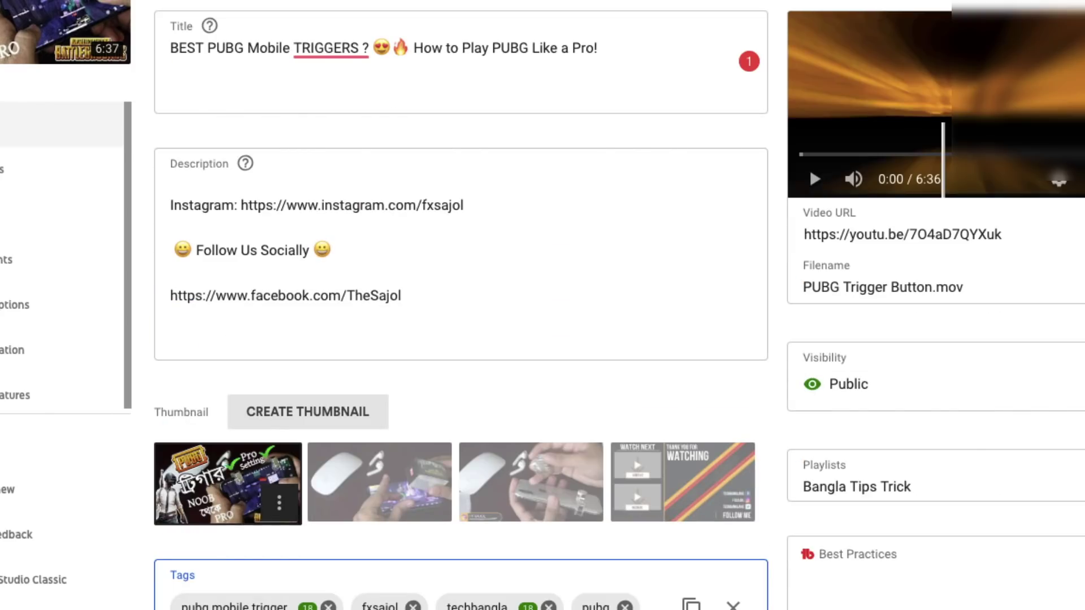
Switch back to Keyword Planner and replace the search term with "pubg live" to get its keyword ideas
{"action": "key", "text": "ctrl+Tab"}
{"action": "scroll", "coordinate": [727, 87], "scroll_direction": "up", "scroll_amount": 3}
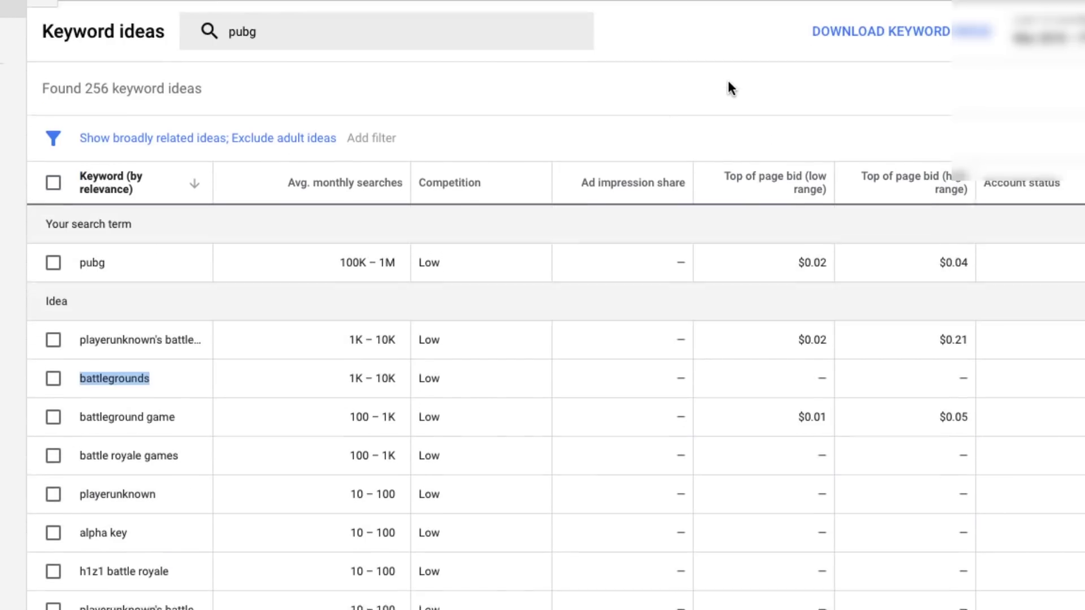
{"action": "left_click", "coordinate": [292, 44]}
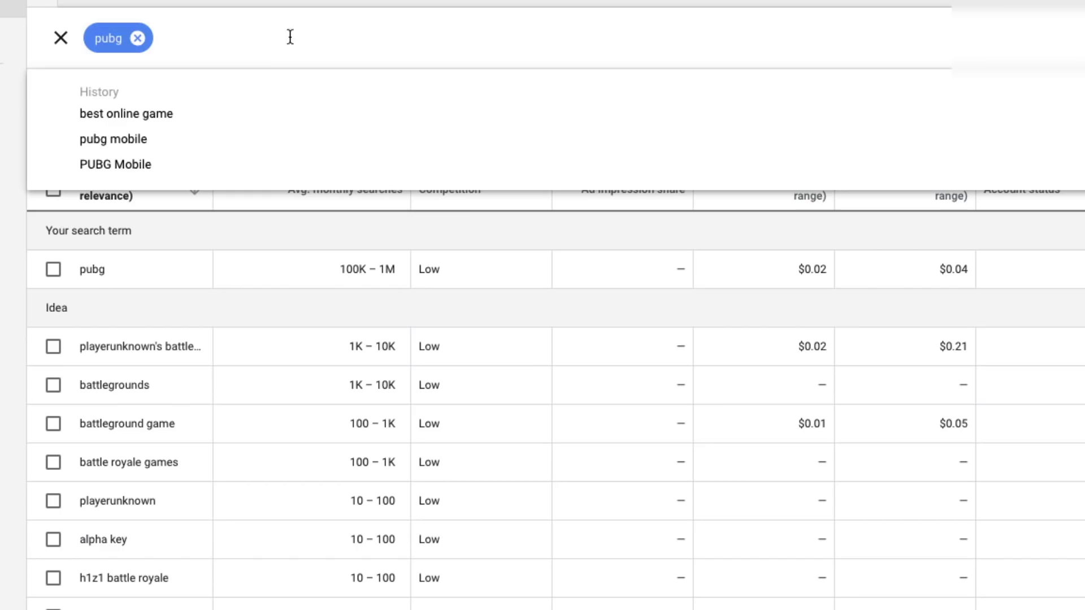
{"action": "left_click", "coordinate": [137, 38]}
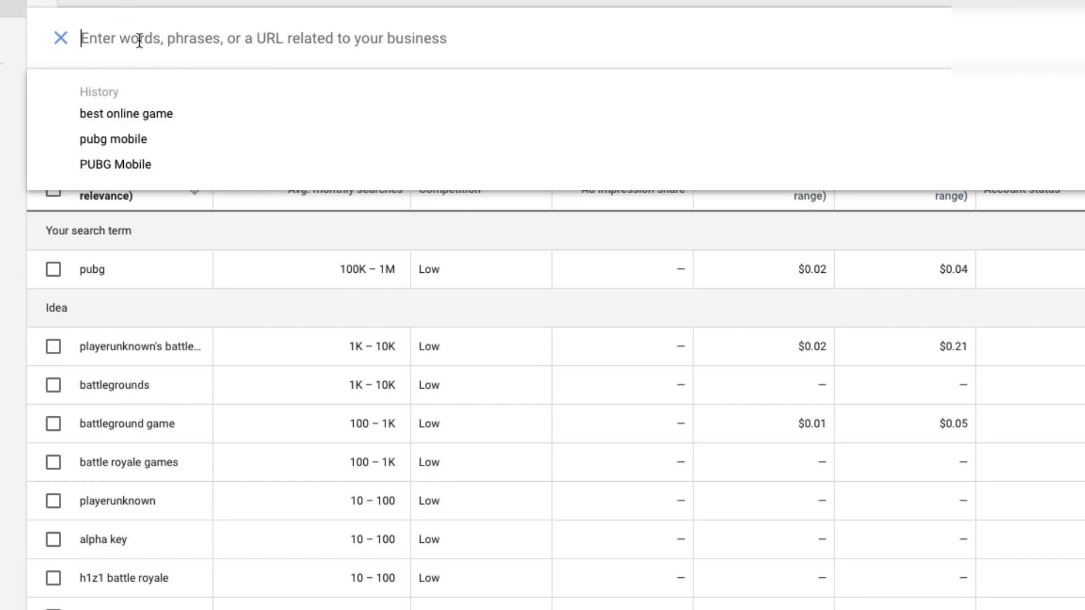
{"action": "type", "text": "g"}
{"action": "key", "text": "BackSpace"}
{"action": "type", "text": "pubg live"}
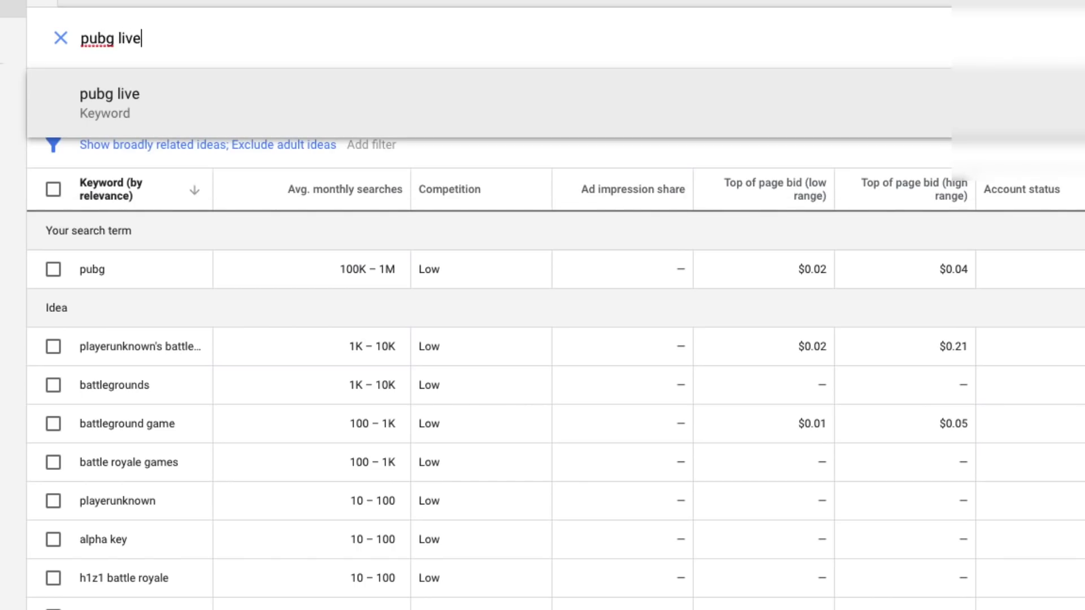
{"action": "key", "text": "Return"}
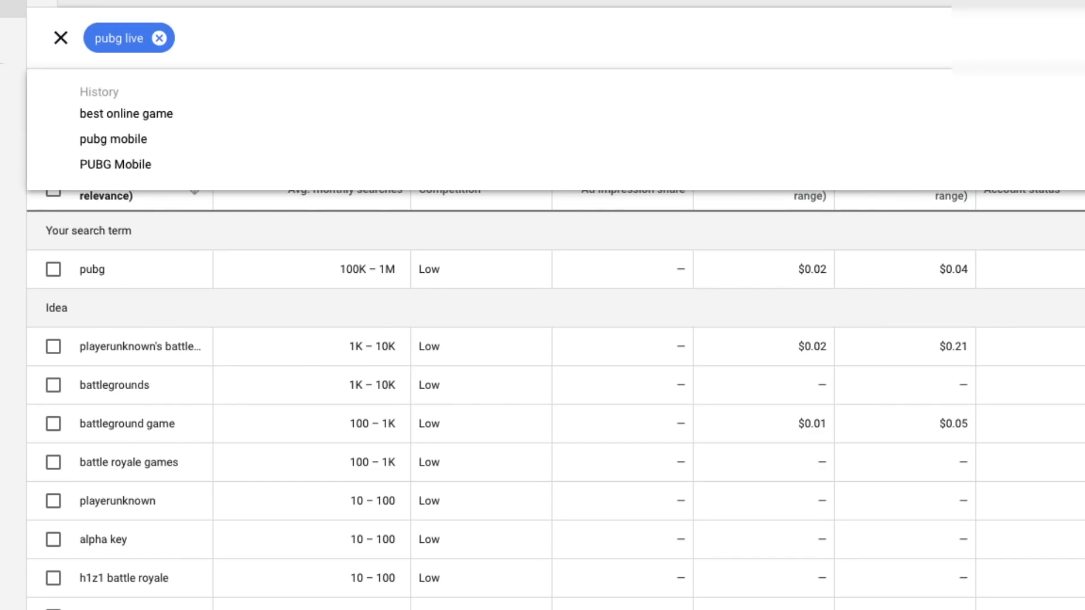
{"action": "key", "text": "Return"}
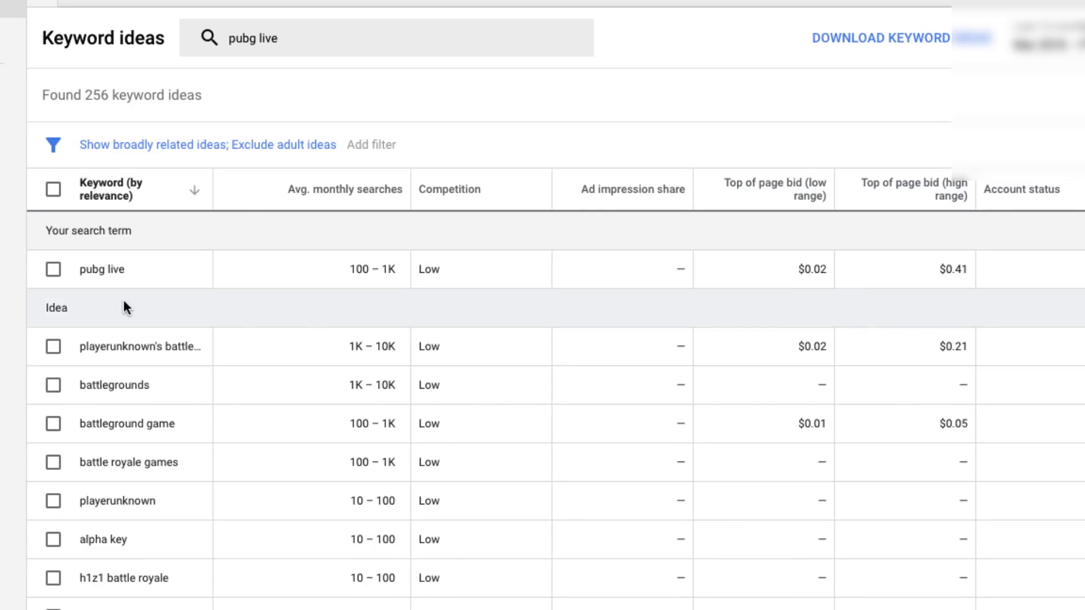
Clear the search term and examine the monthly searches and competition of the "pubg live" keyword ideas
{"action": "left_click", "coordinate": [338, 37]}
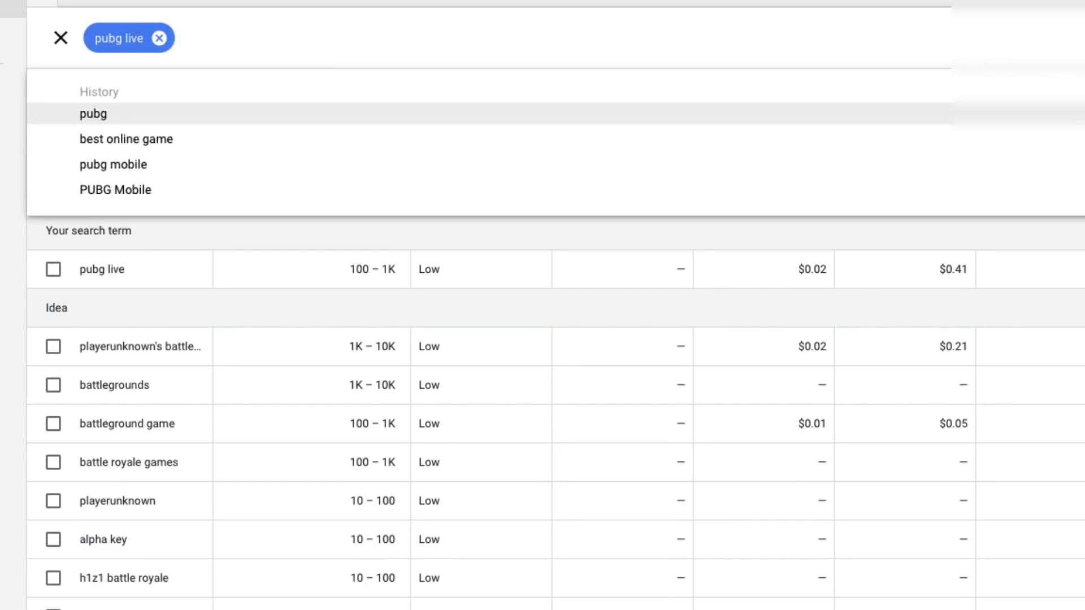
{"action": "left_click", "coordinate": [159, 39]}
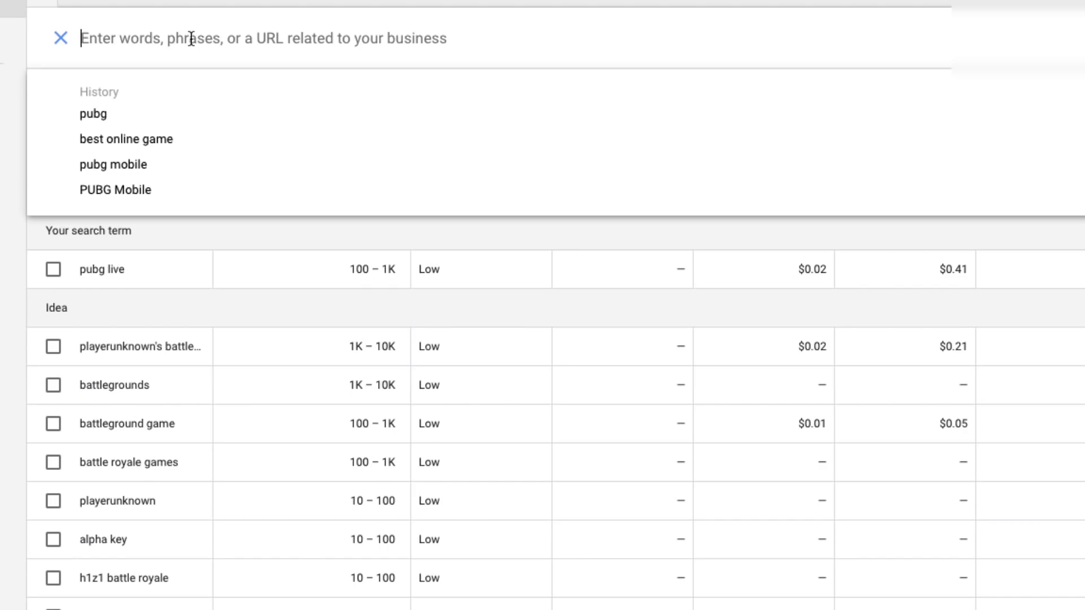
{"action": "left_click", "coordinate": [186, 232]}
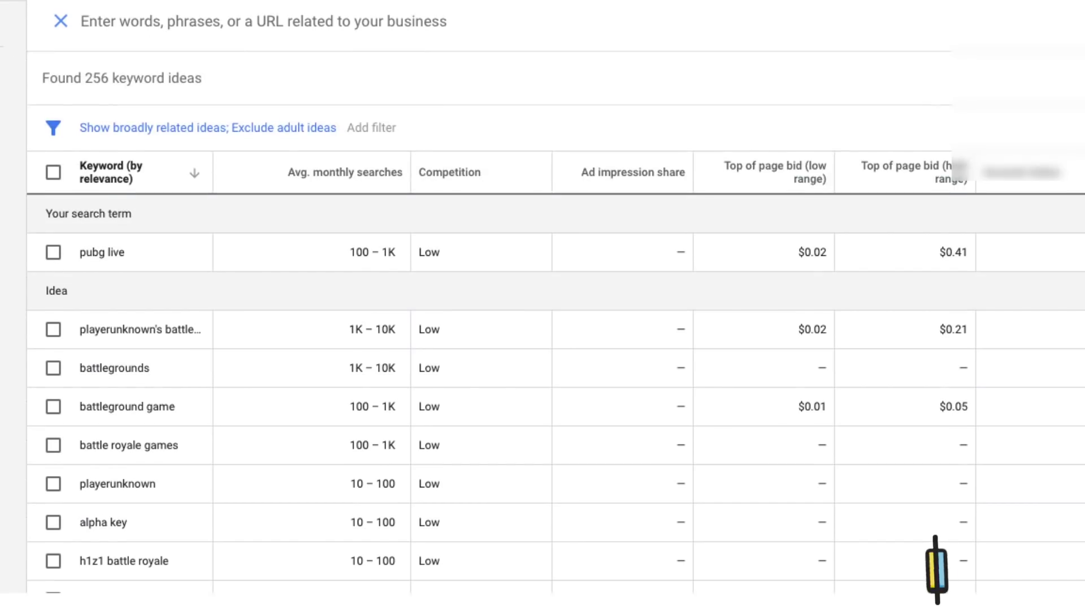
{"action": "scroll", "coordinate": [184, 445], "scroll_direction": "down", "scroll_amount": 3}
{"action": "scroll", "coordinate": [245, 221], "scroll_direction": "down", "scroll_amount": 5}
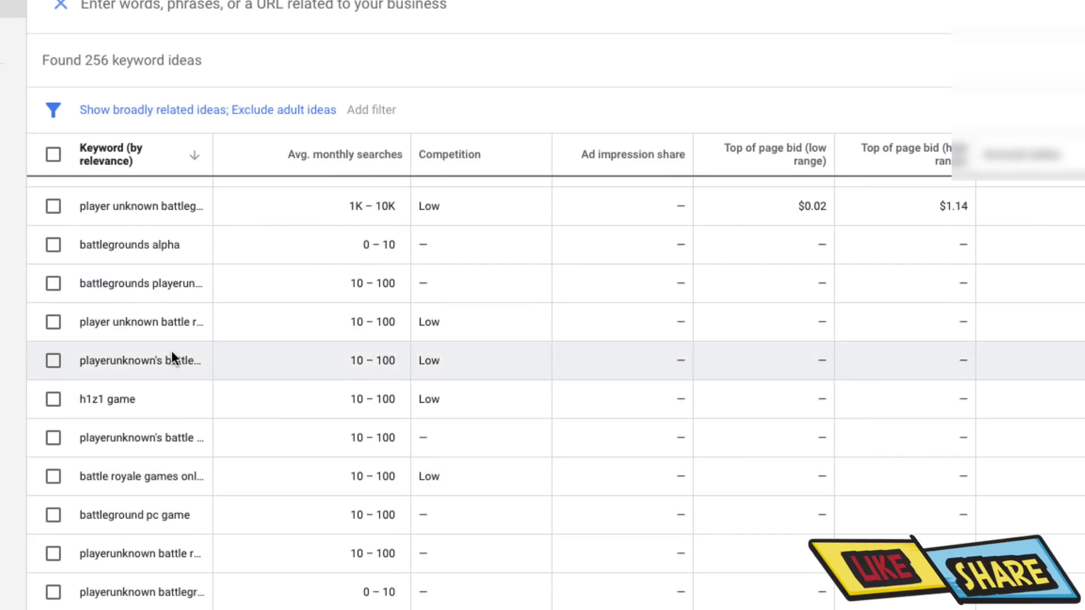
{"action": "scroll", "coordinate": [173, 357], "scroll_direction": "down", "scroll_amount": 3}
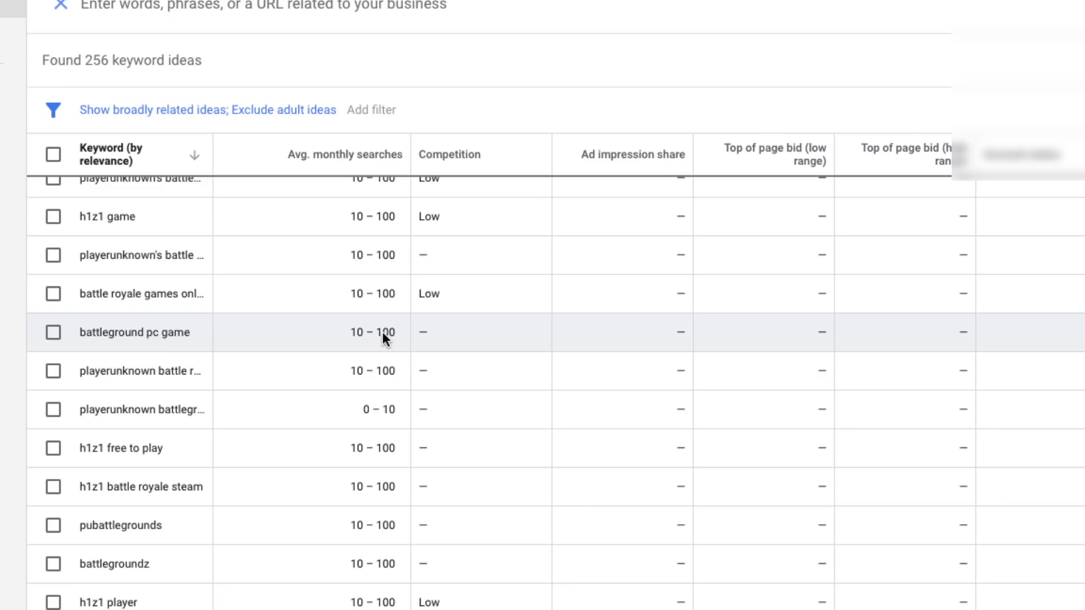
{"action": "scroll", "coordinate": [382, 338], "scroll_direction": "up", "scroll_amount": 10}
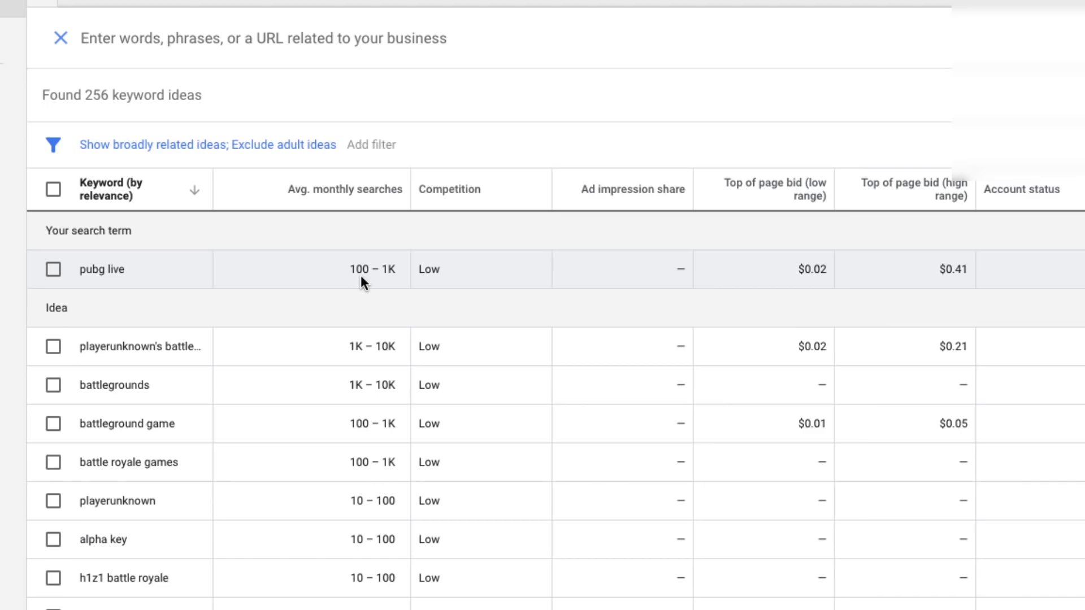
Search keyword ideas for the earlier term "best online game" and review their monthly searches and competition
{"action": "left_click", "coordinate": [318, 35]}
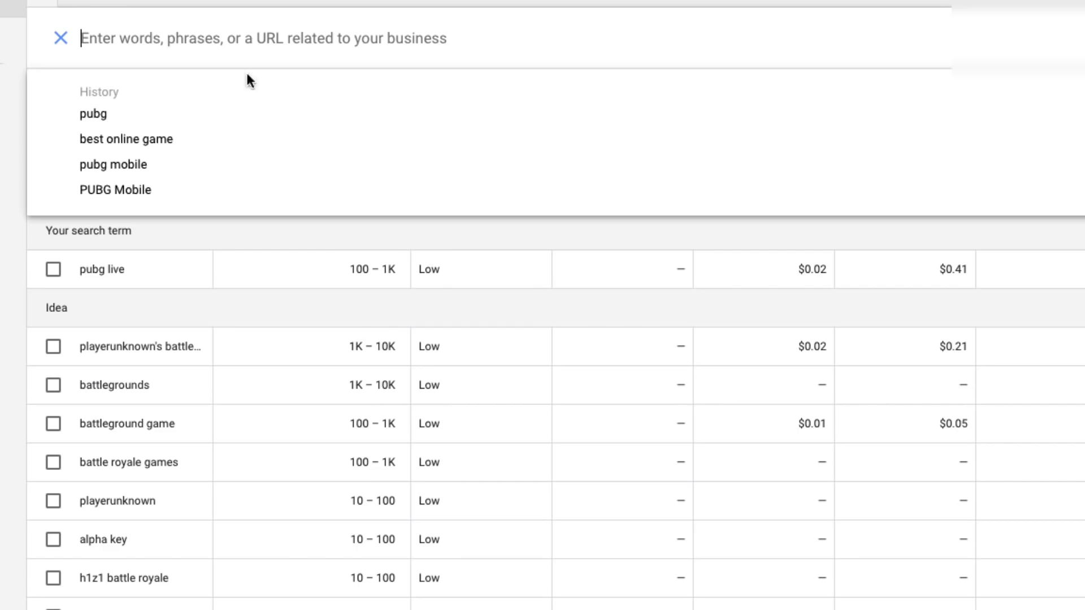
{"action": "left_click", "coordinate": [171, 147]}
{"action": "mouse_move", "coordinate": [705, 192]}
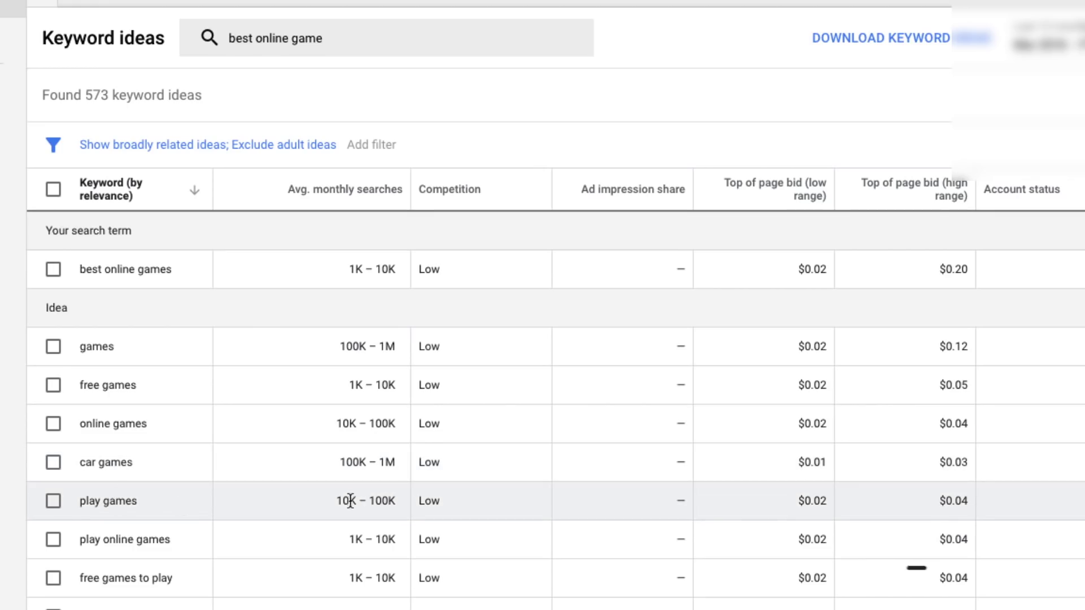
{"action": "scroll", "coordinate": [395, 506], "scroll_direction": "down", "scroll_amount": 4}
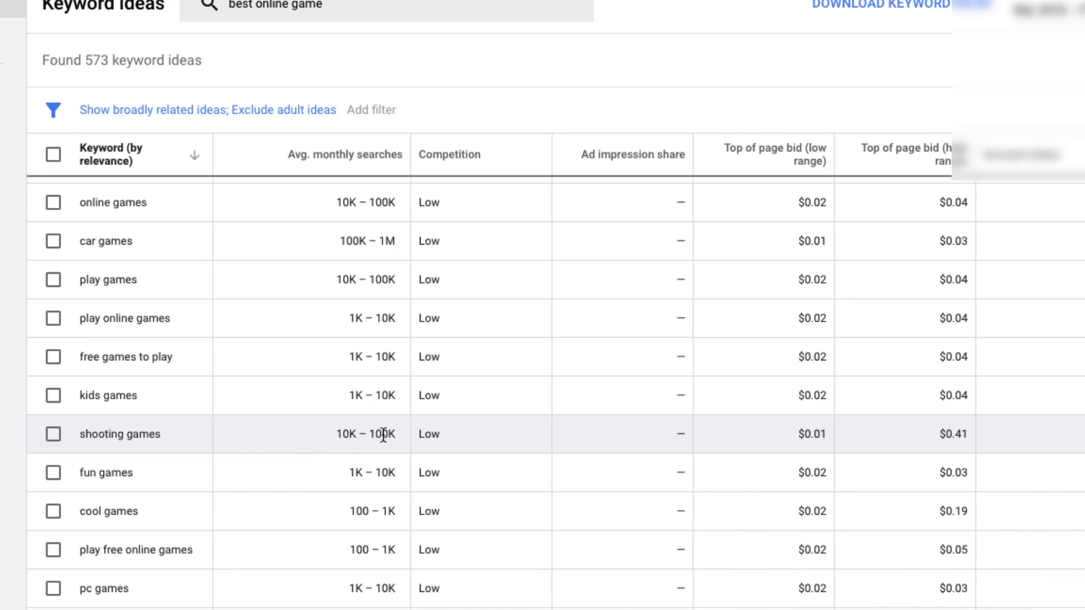
{"action": "scroll", "coordinate": [383, 434], "scroll_direction": "down", "scroll_amount": 4}
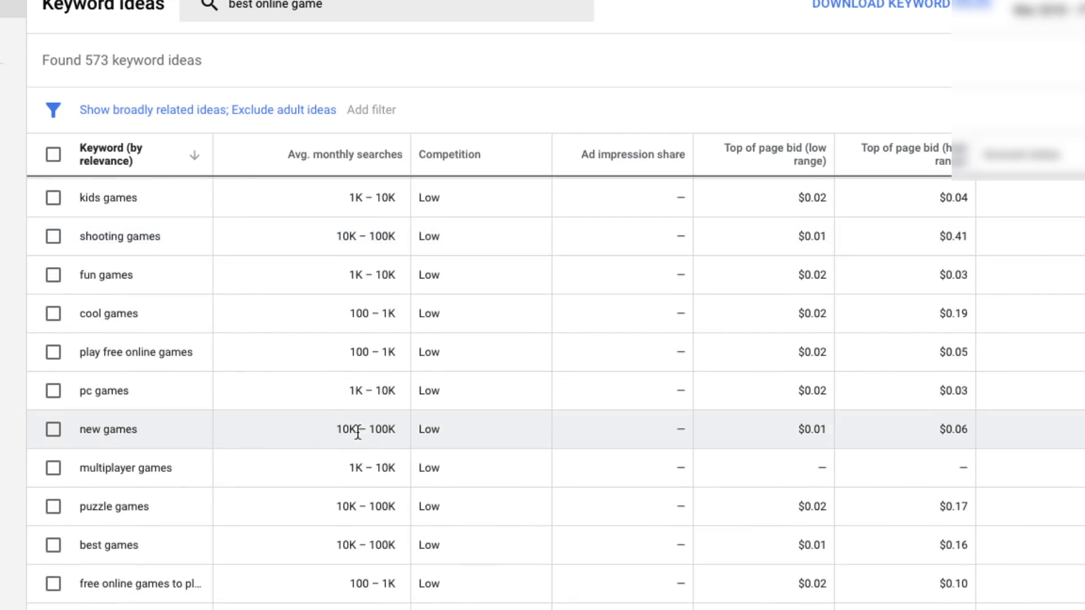
{"action": "scroll", "coordinate": [378, 431], "scroll_direction": "down", "scroll_amount": 2}
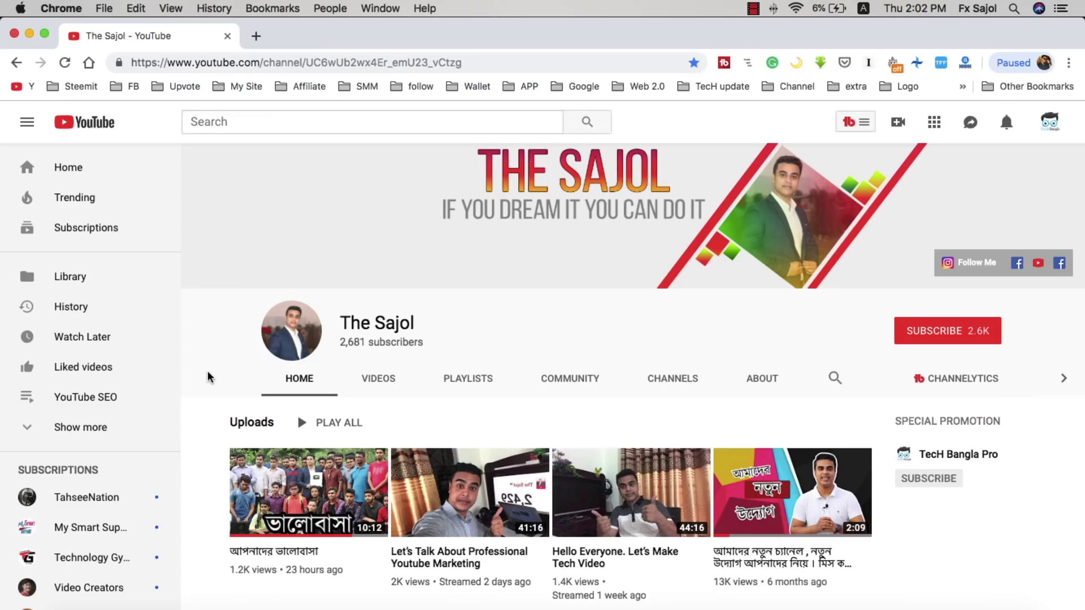
Switch to the YouTube channel page in full screen, subscribe to the channel and turn on its notifications
{"action": "scroll", "coordinate": [209, 377], "scroll_direction": "down", "scroll_amount": 1}
{"action": "scroll", "coordinate": [209, 377], "scroll_direction": "up", "scroll_amount": 1}
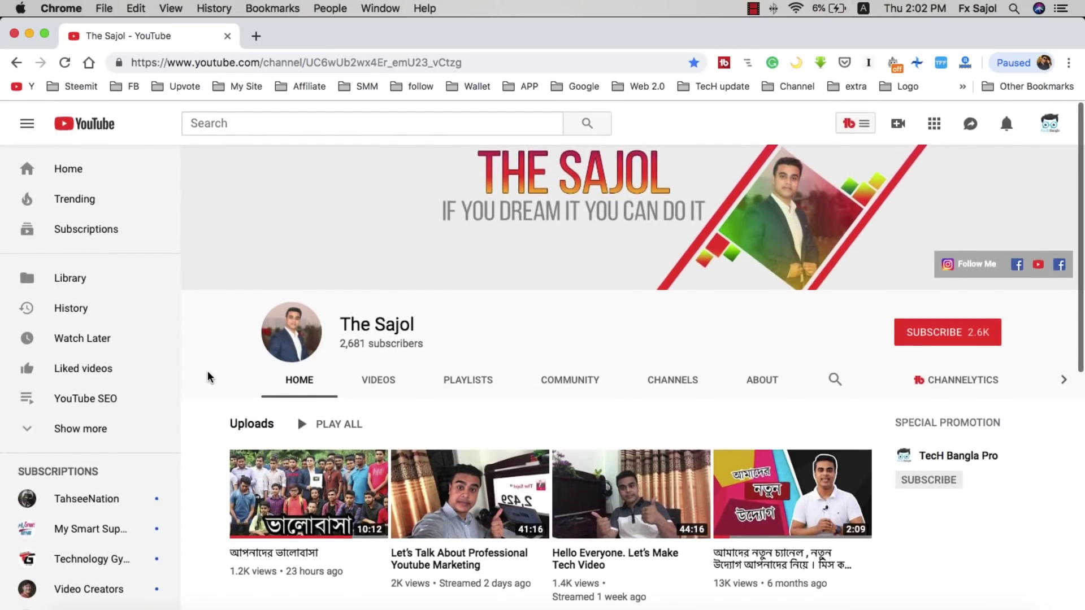
{"action": "left_click", "coordinate": [46, 32]}
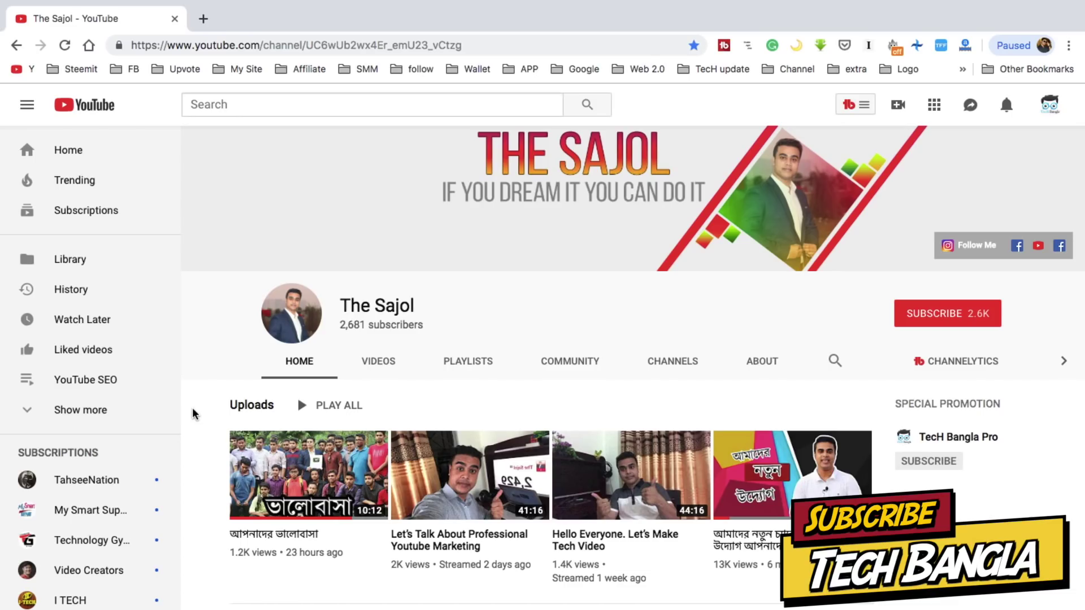
{"action": "left_click", "coordinate": [918, 319]}
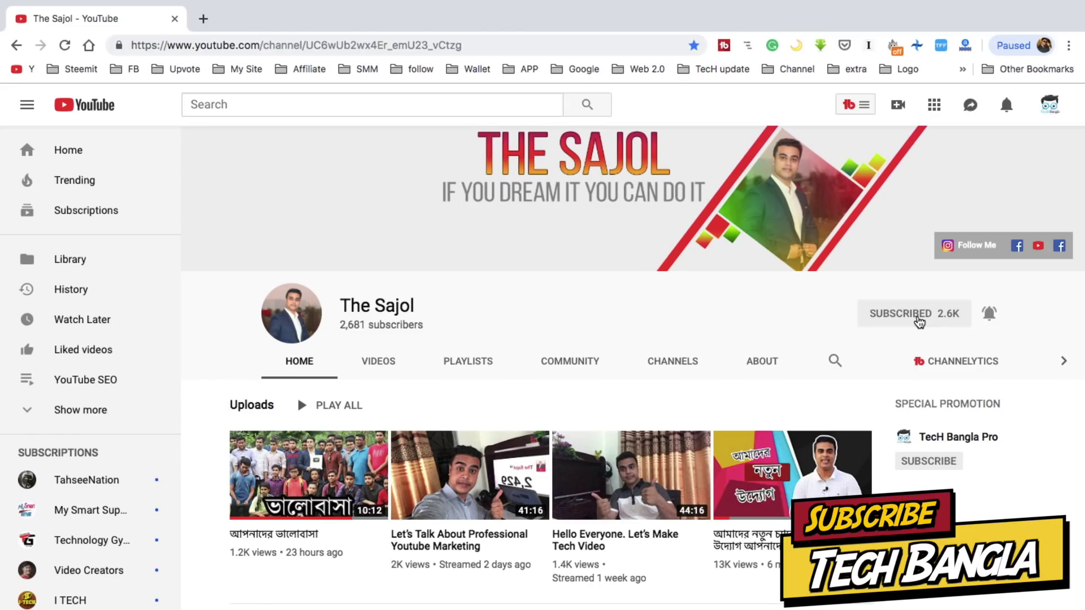
{"action": "left_click", "coordinate": [989, 316]}
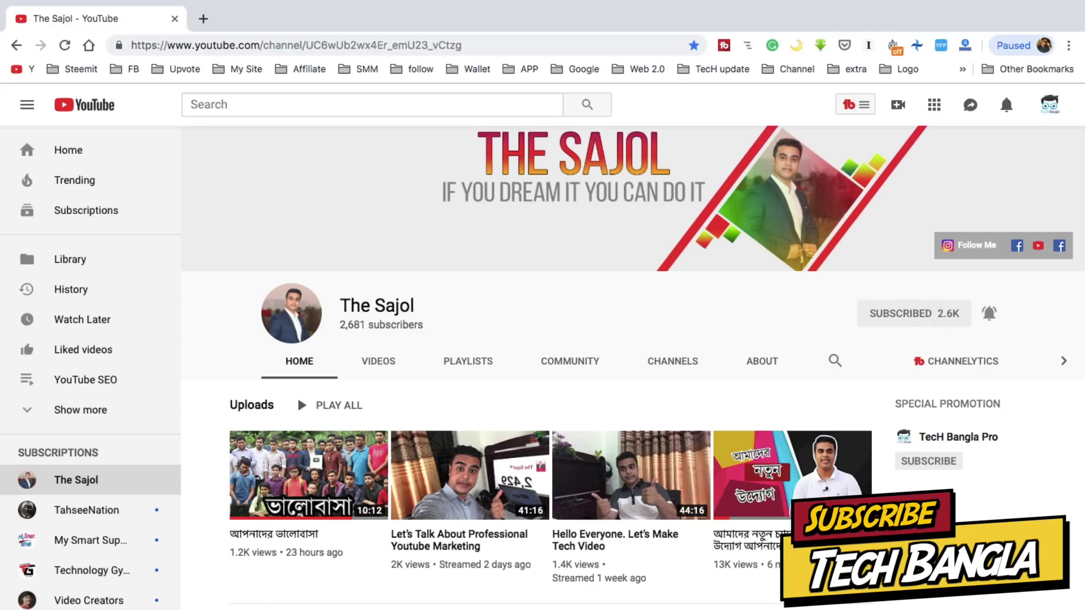